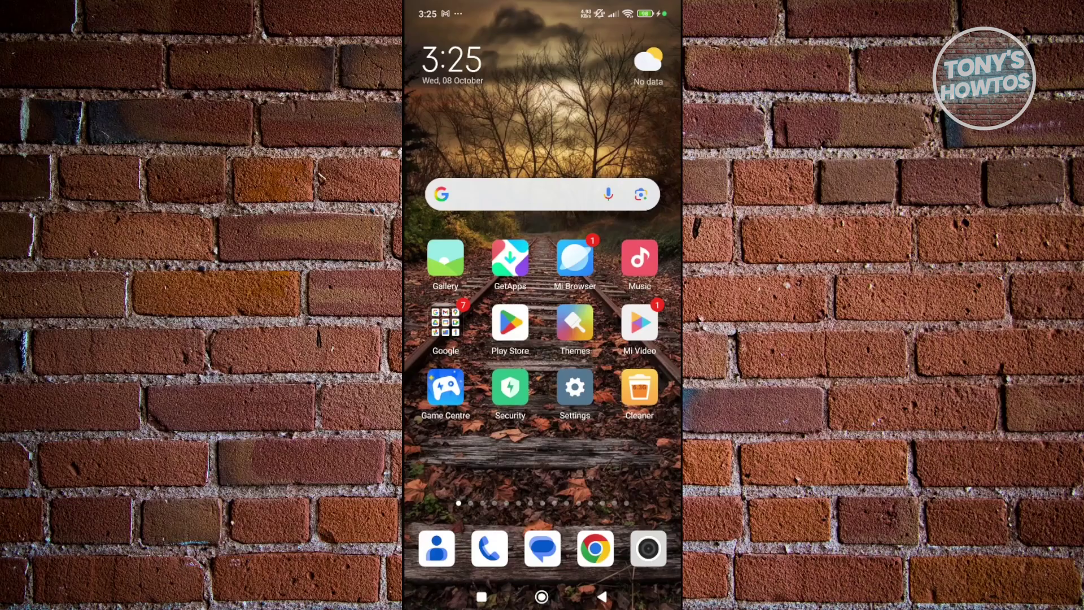
# Step: Search the phone's Settings for 'nfc' and open the NFC page, where NFC is off
pyautogui.click(574, 390)
pyautogui.scroll(5, 542, 340)
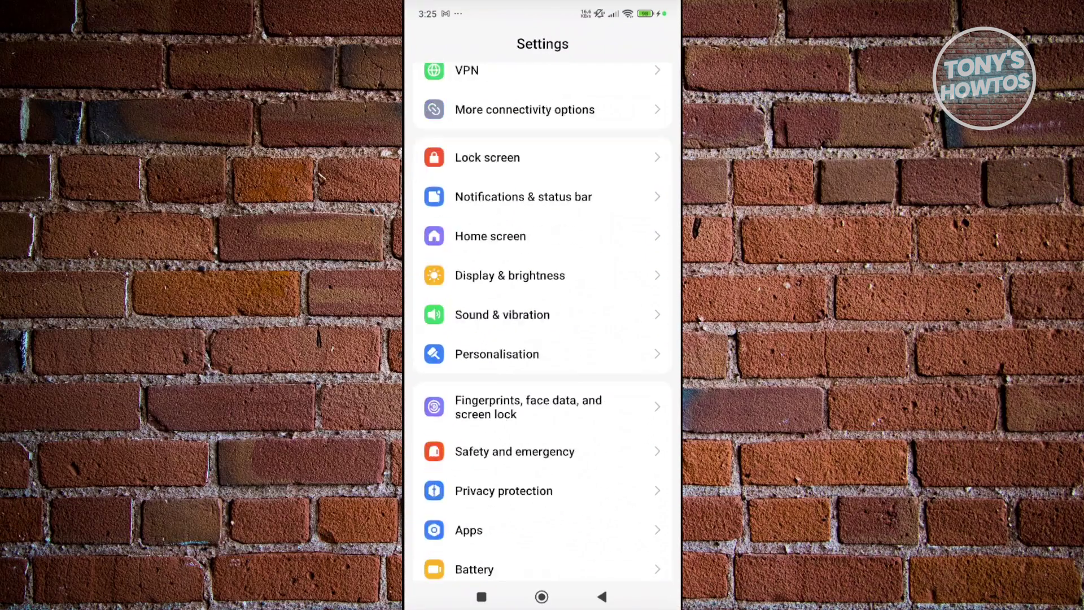
pyautogui.click(542, 121)
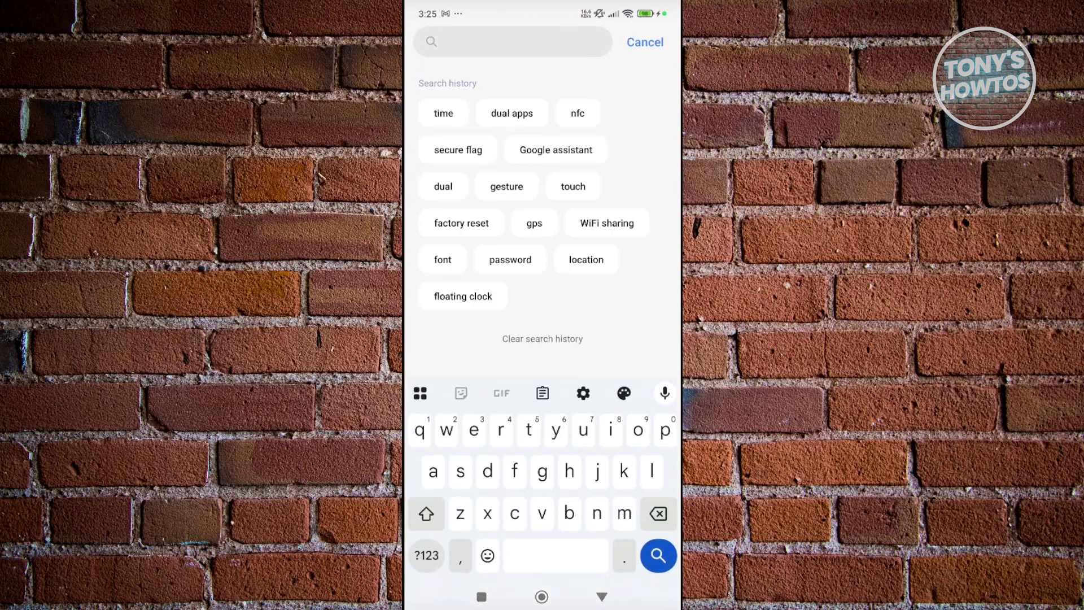
pyautogui.write('nfc')
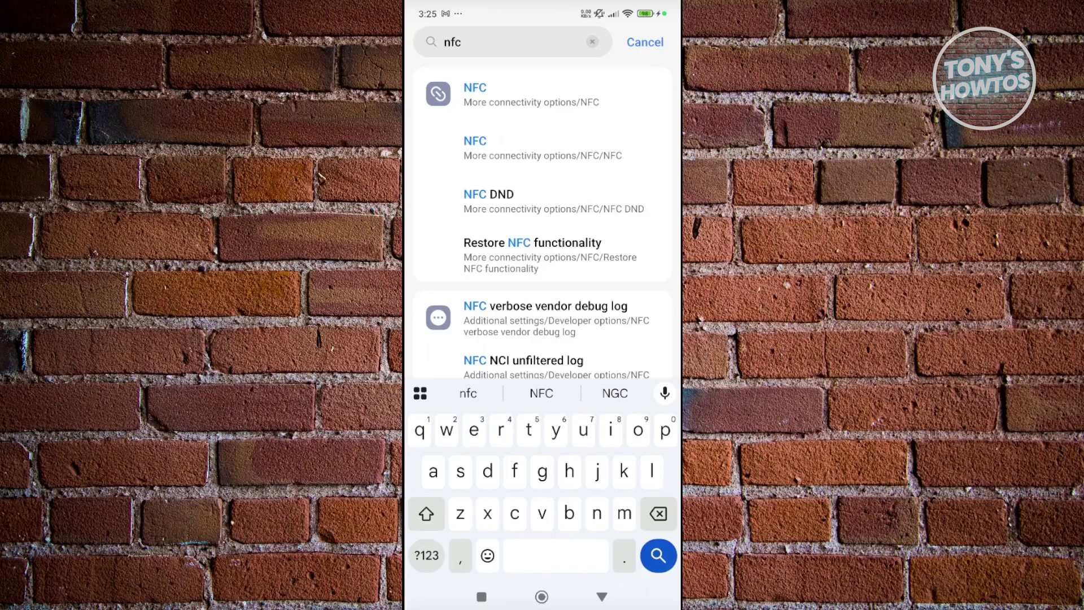
pyautogui.click(474, 95)
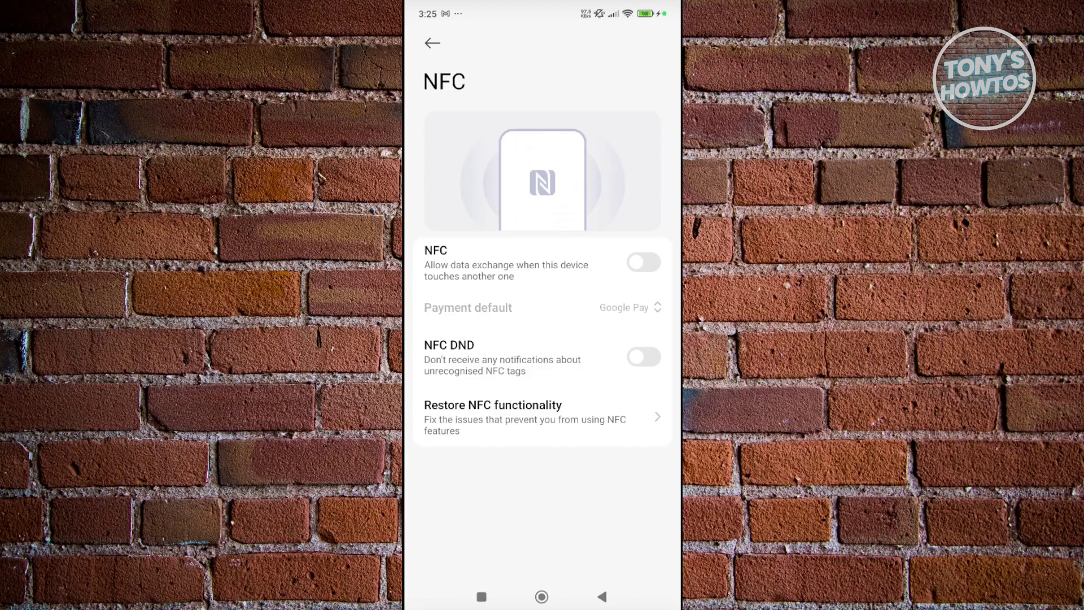
# Step: Switch NFC on, keep Google Pay as the default payment app, and go home
pyautogui.click(643, 262)
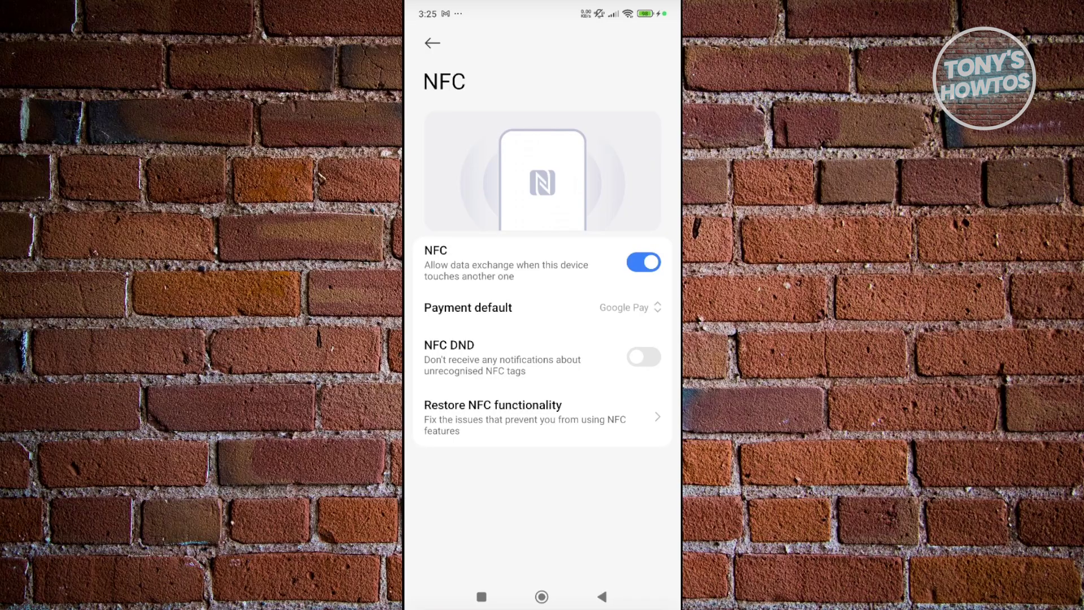
pyautogui.click(542, 307)
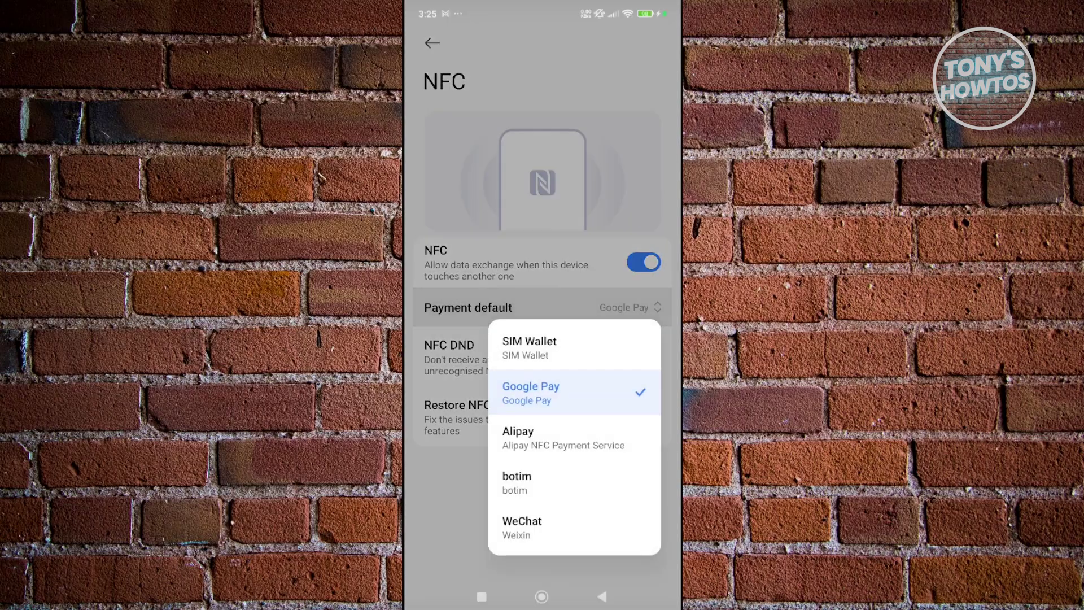
pyautogui.click(531, 392)
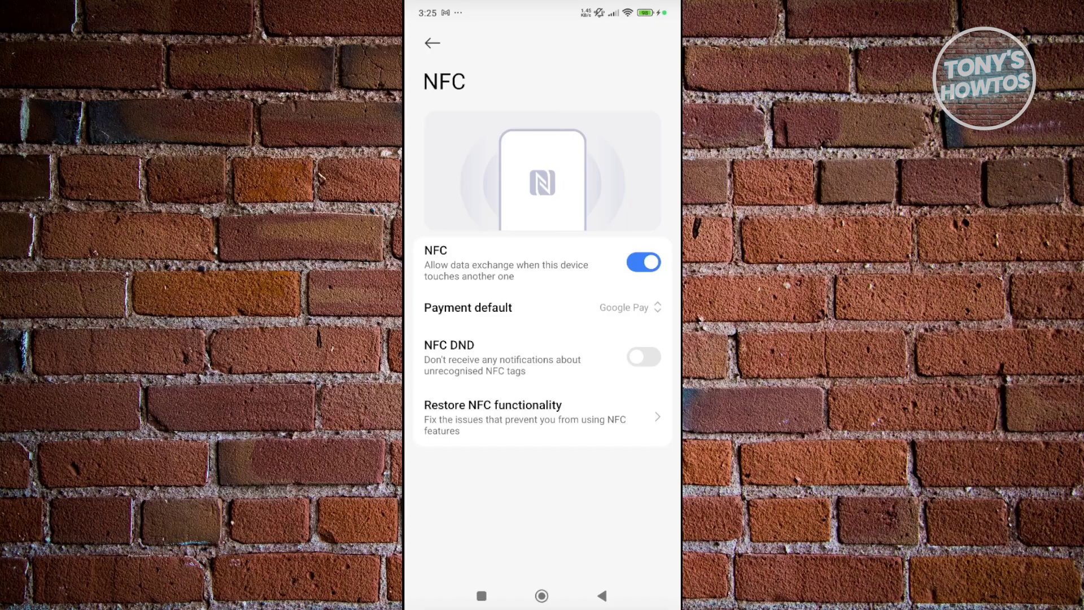
pyautogui.click(541, 596)
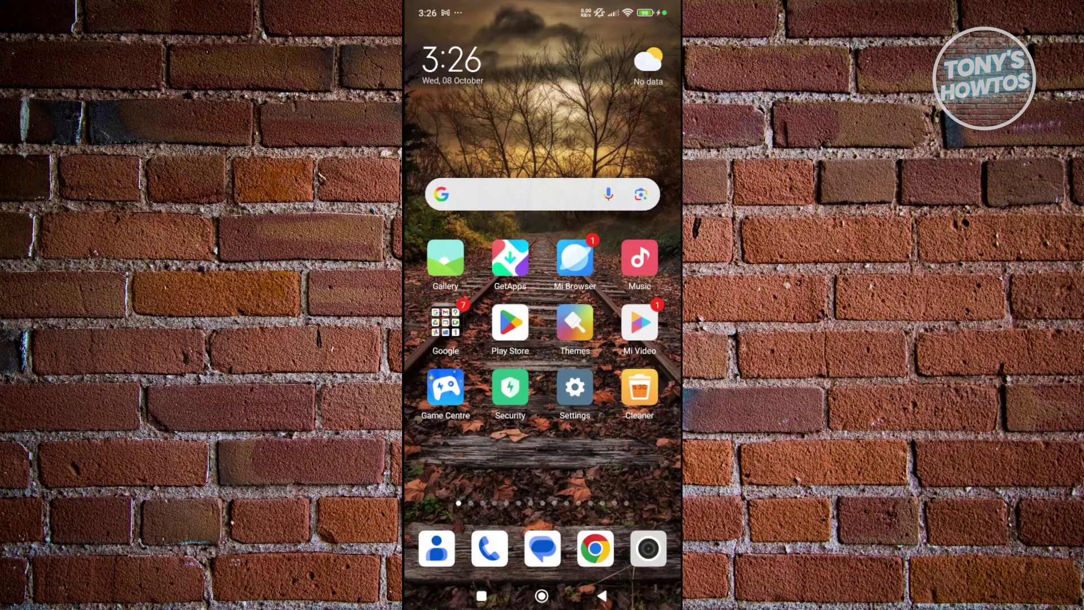
# Step: Browse the home screen app pages, return to the first page, and launch Settings
pyautogui.moveTo(627, 339); pyautogui.dragTo(458, 339)
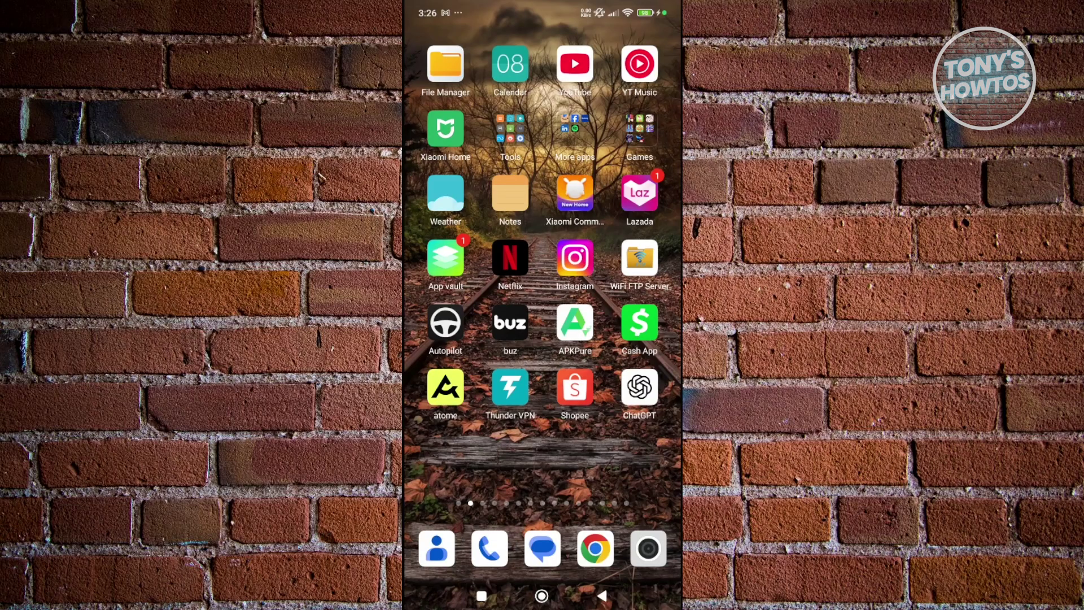
pyautogui.moveTo(441, 466); pyautogui.dragTo(644, 466)
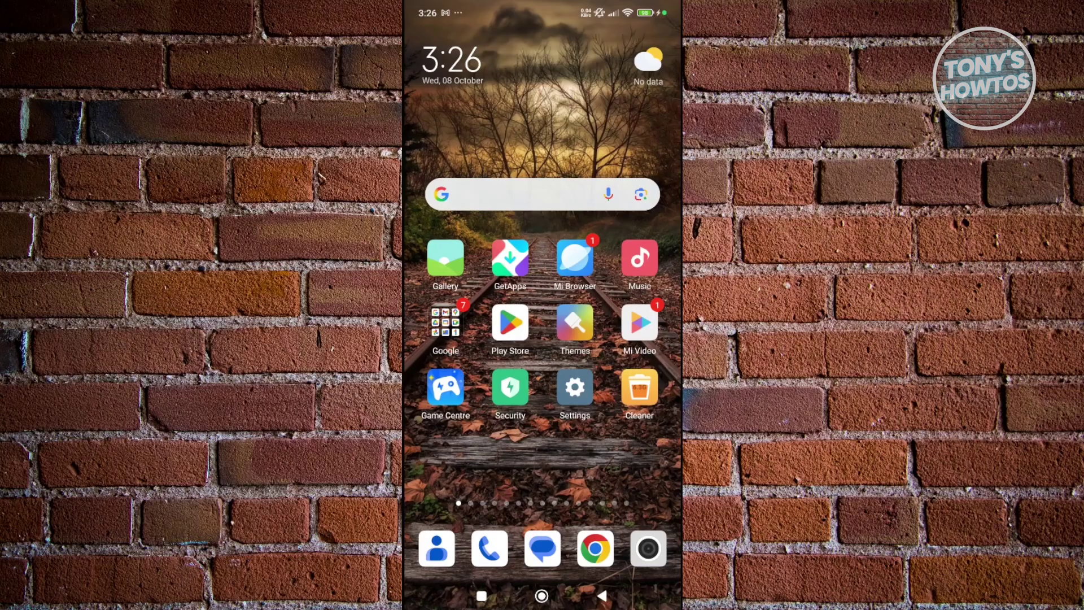
pyautogui.moveTo(627, 339); pyautogui.dragTo(457, 339)
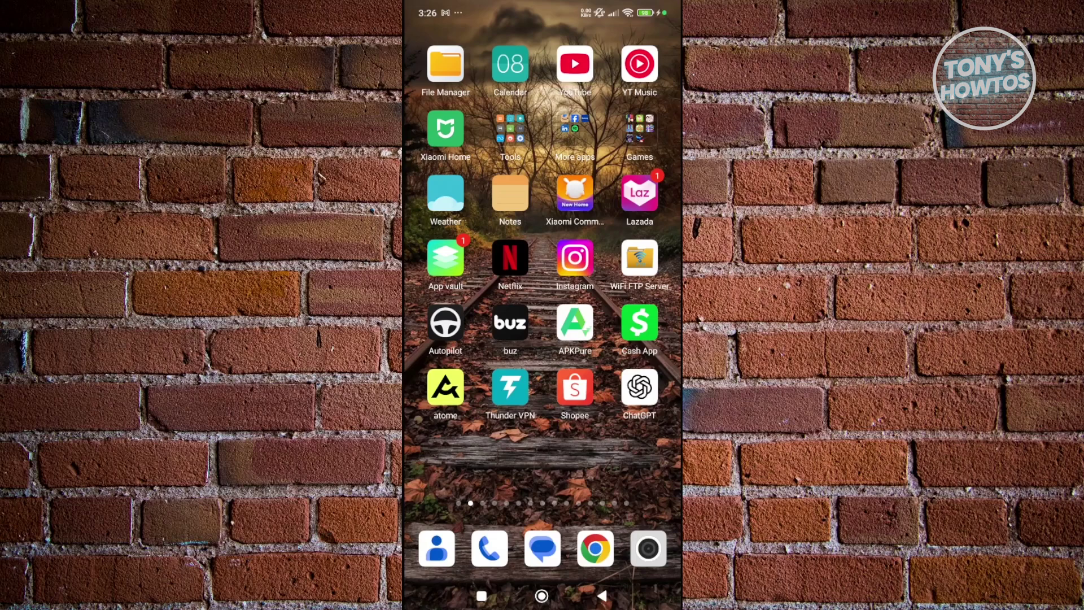
pyautogui.moveTo(457, 338); pyautogui.dragTo(627, 340)
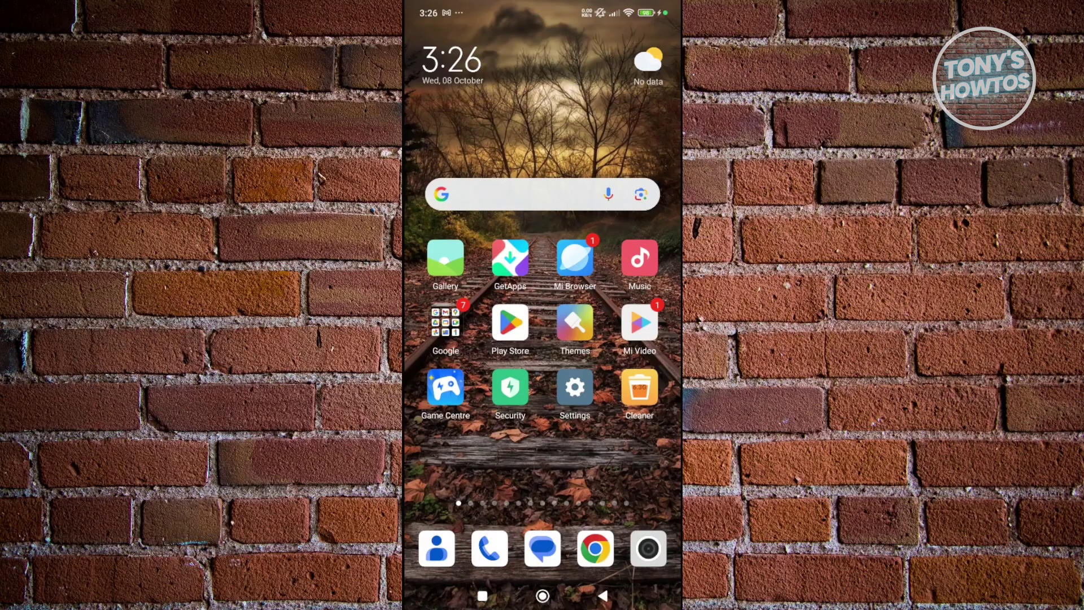
pyautogui.click(575, 388)
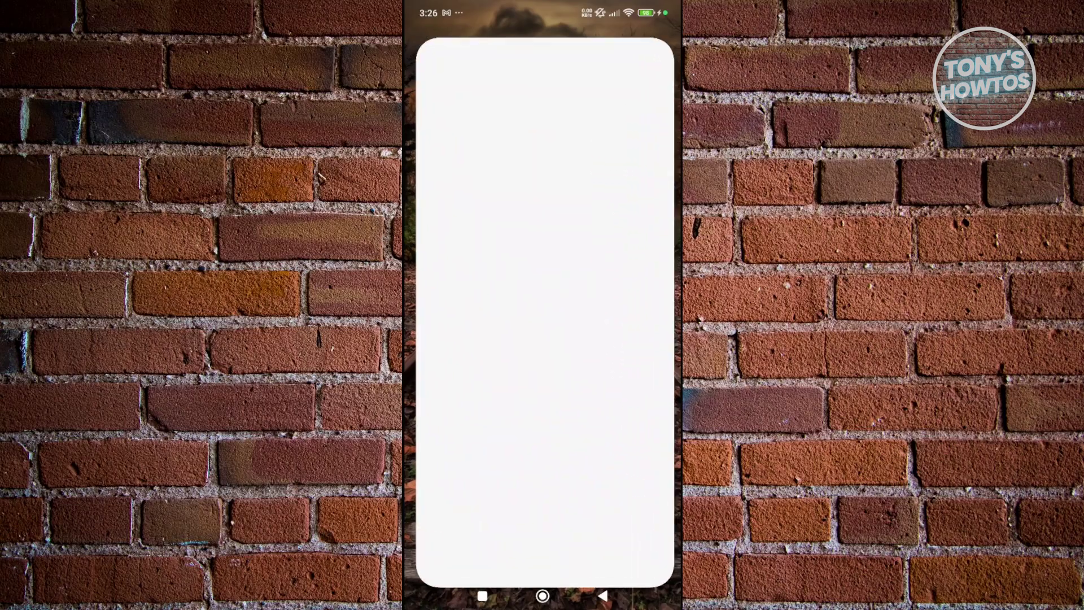
# Step: Leave the old search, list all apps including system apps, and start an app search
pyautogui.click(603, 596)
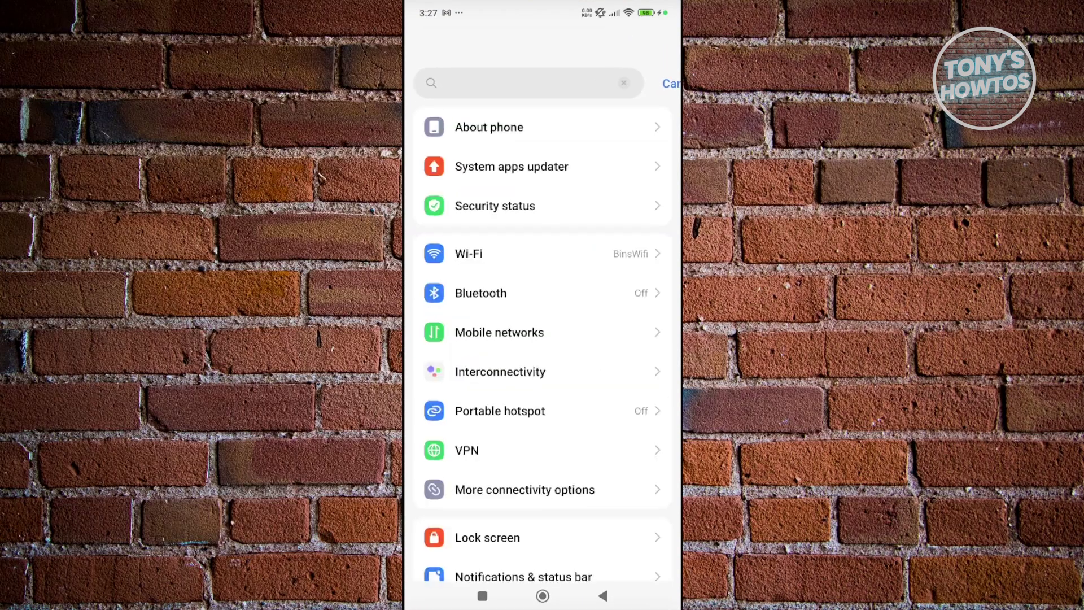
pyautogui.scroll(-2, 543, 339)
pyautogui.scroll(-5, 542, 339)
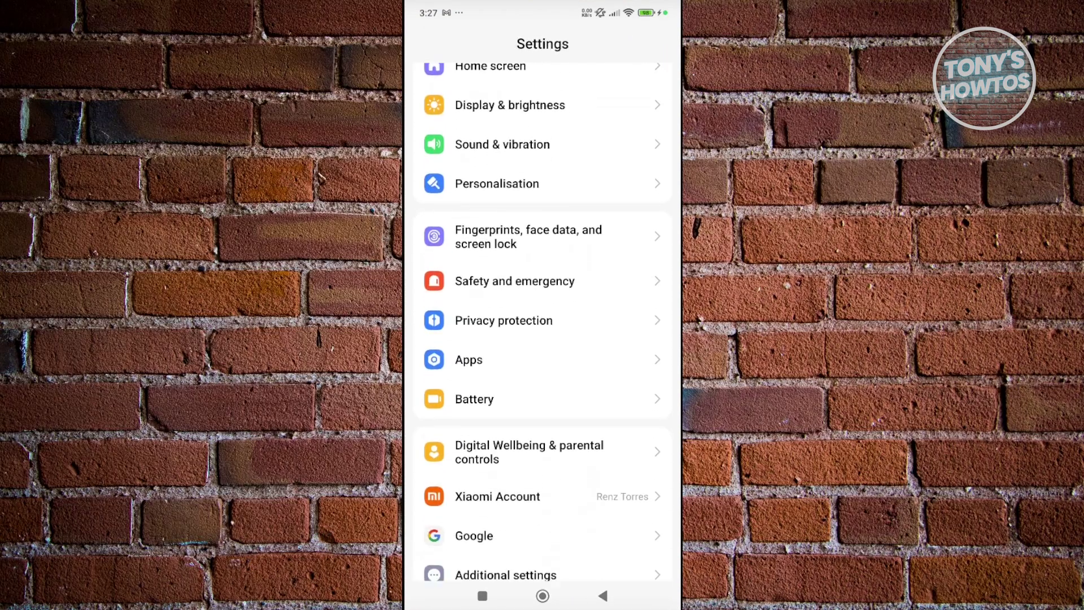
pyautogui.click(543, 311)
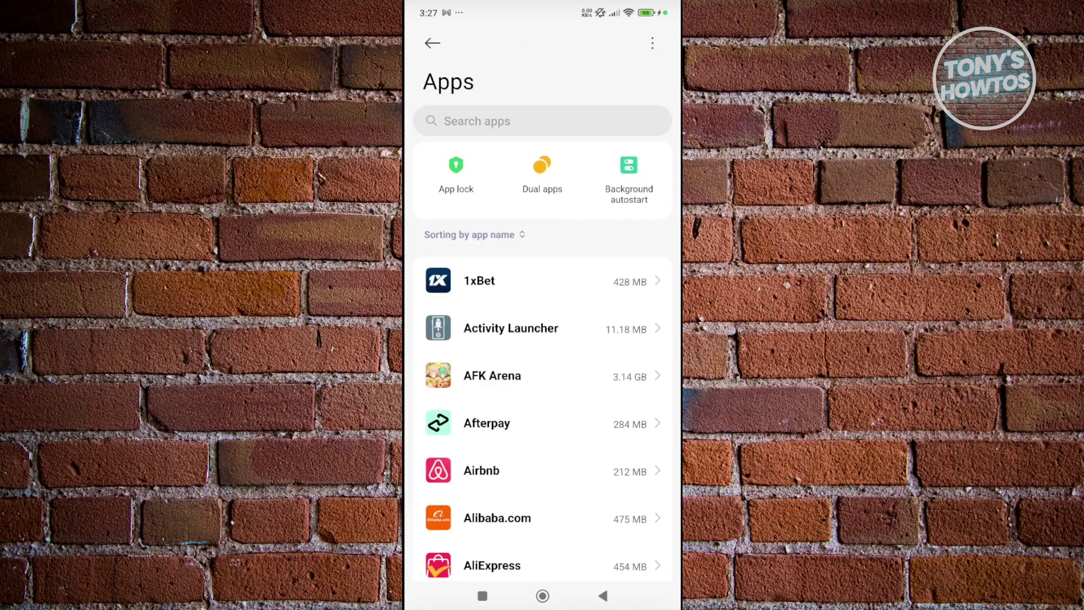
pyautogui.click(652, 43)
pyautogui.click(578, 80)
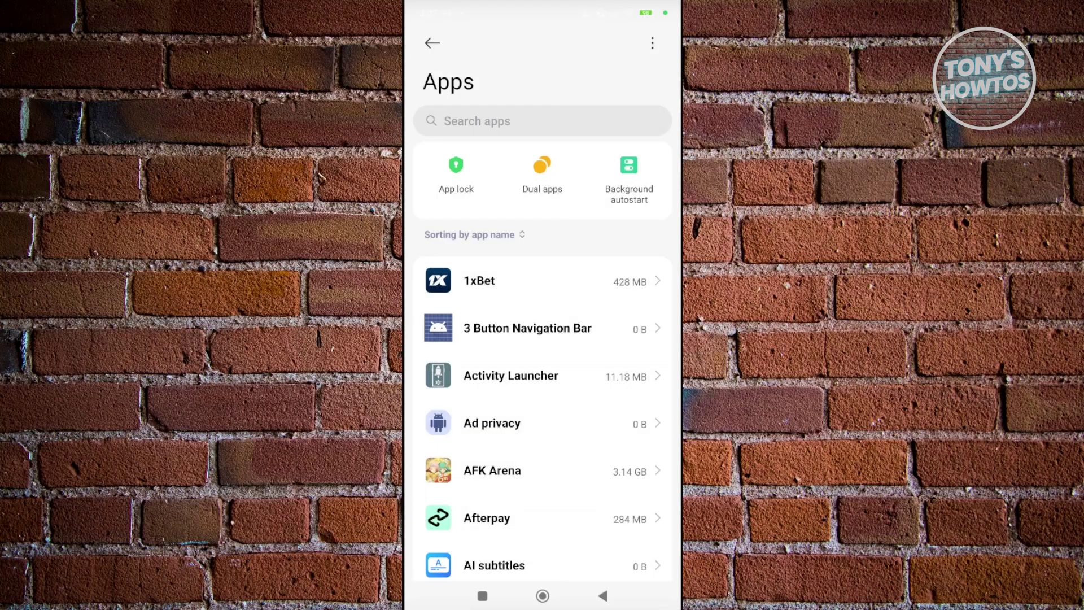
pyautogui.click(542, 120)
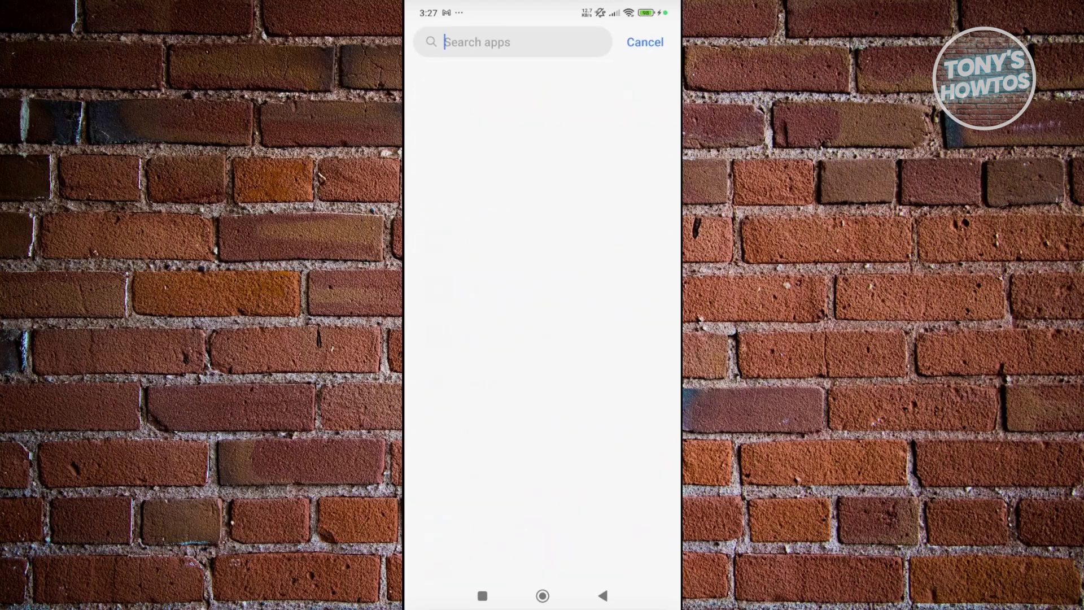
pyautogui.write('nf')
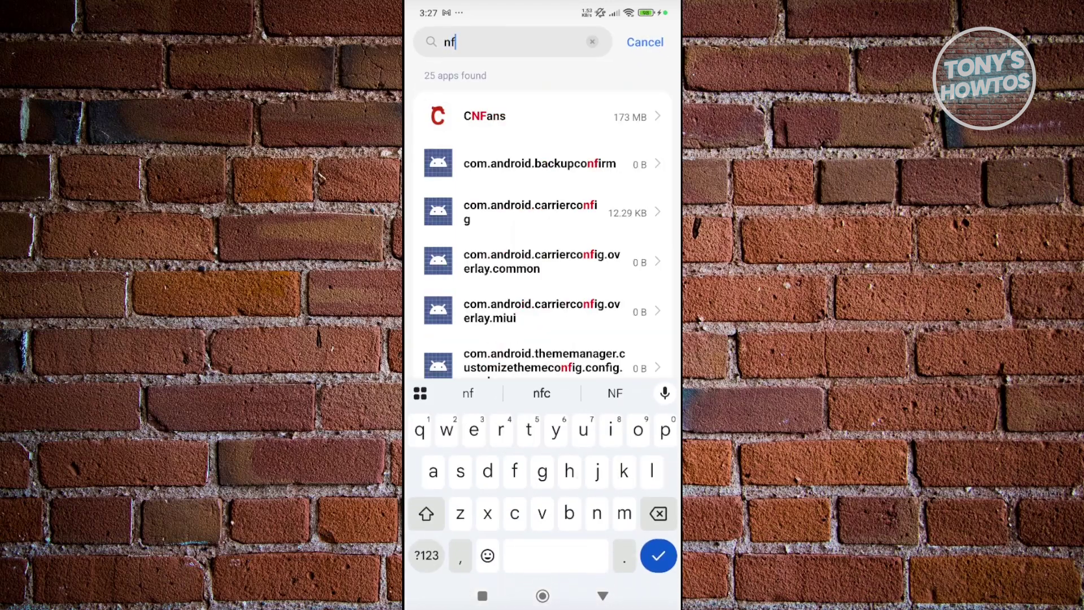
pyautogui.write('c')
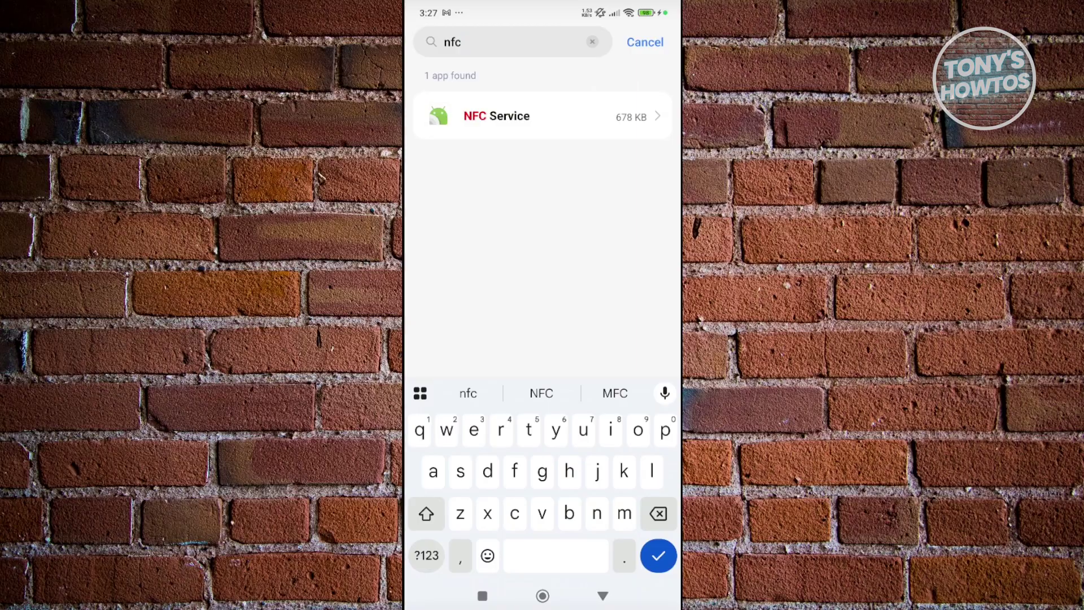
# Step: Clear only the cache of the NFC Service app, confirm, and go home
pyautogui.click(542, 115)
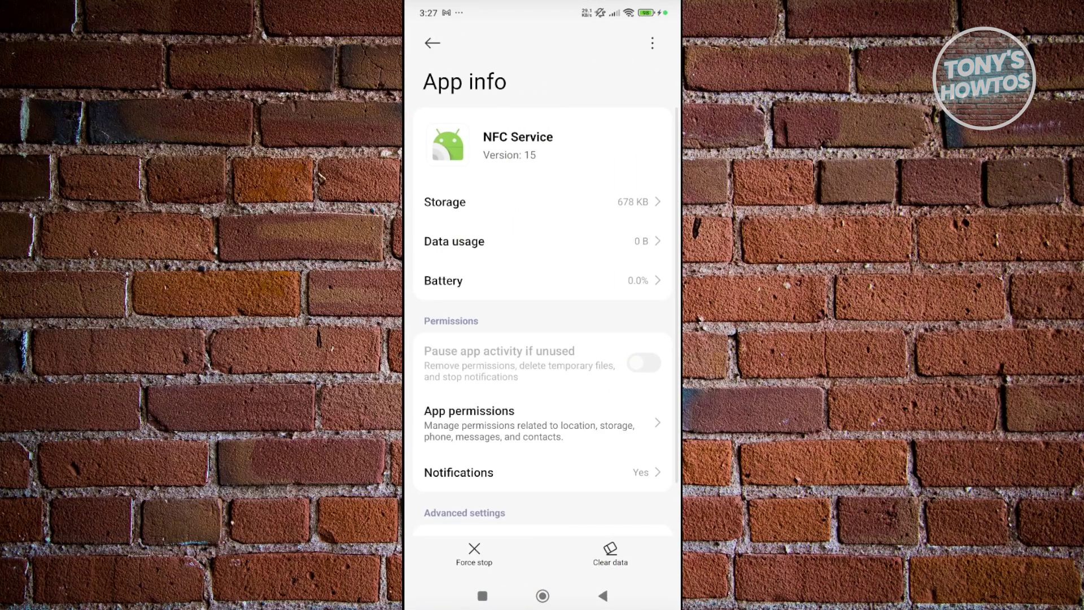
pyautogui.click(609, 554)
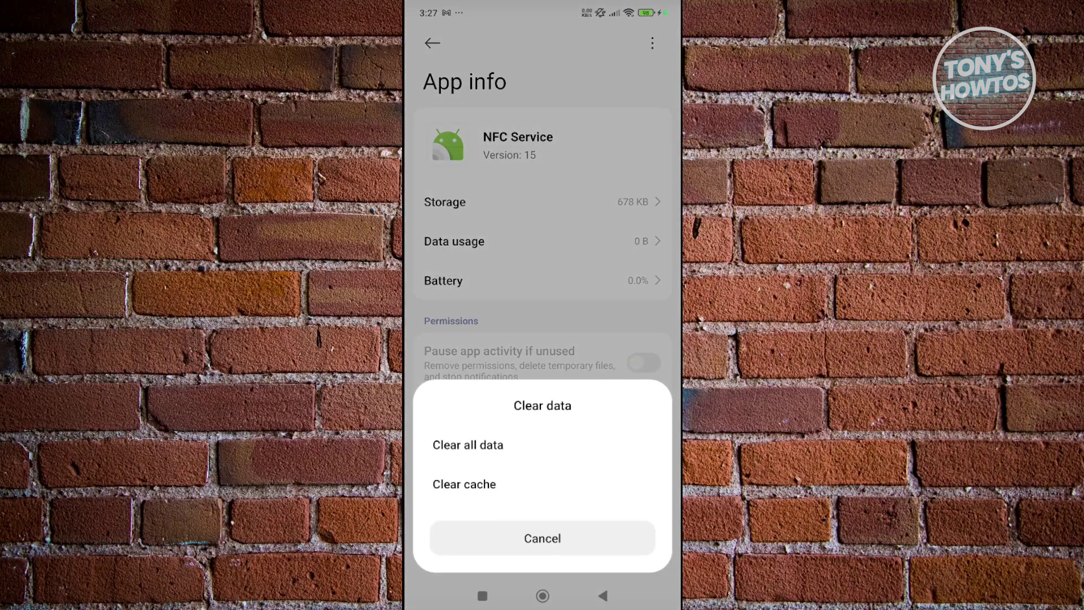
pyautogui.click(465, 483)
pyautogui.click(599, 538)
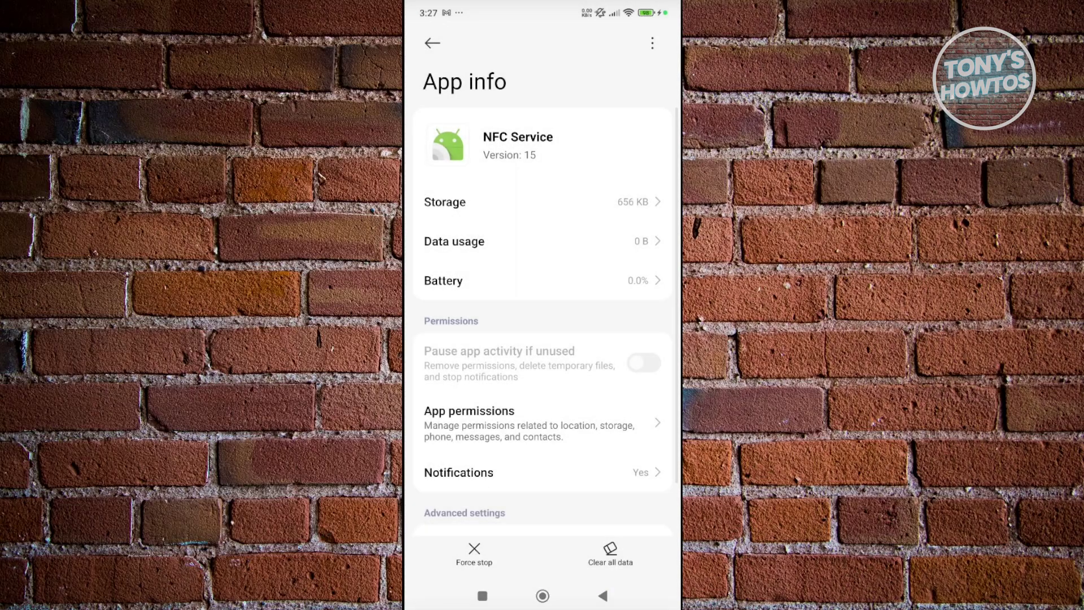
pyautogui.click(542, 595)
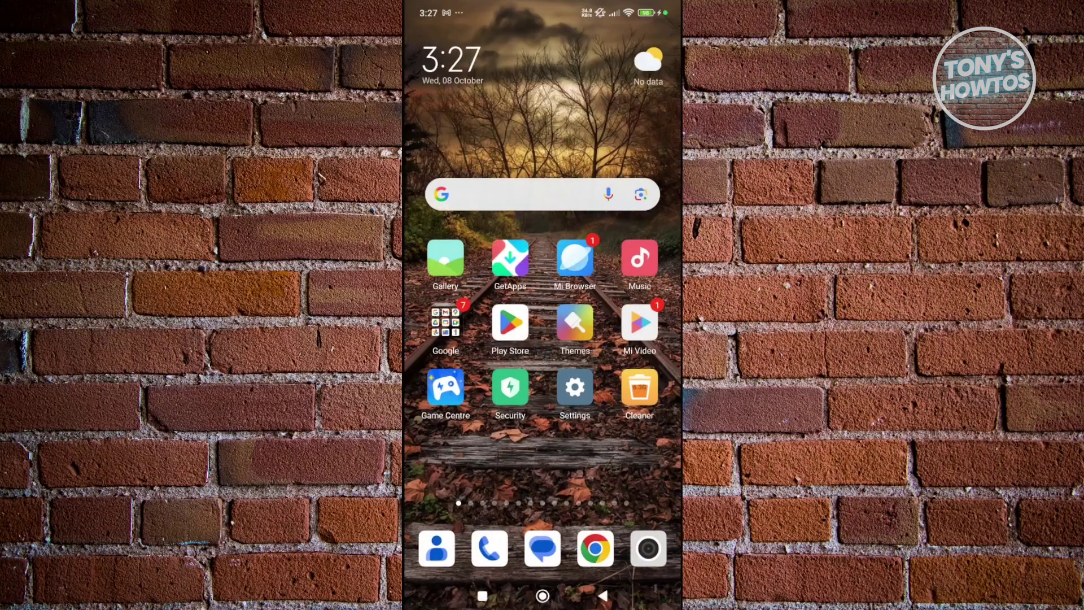